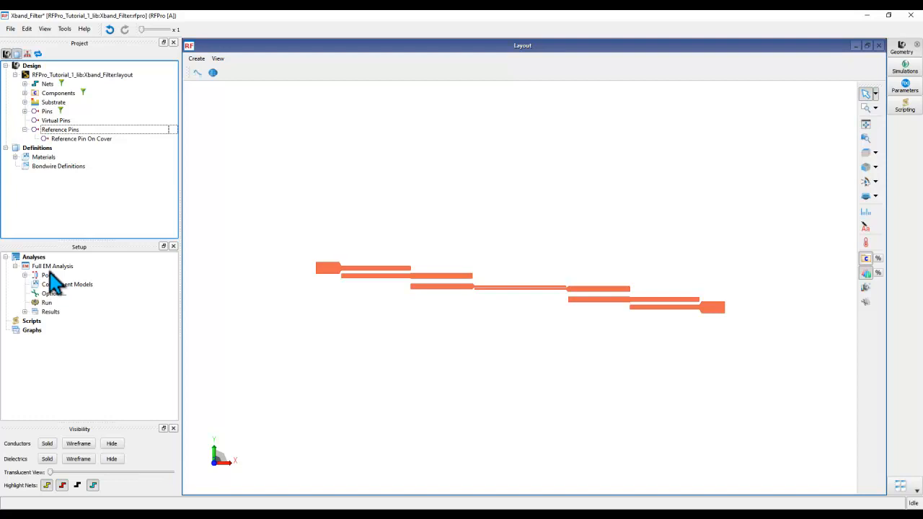
pyautogui.click(24, 276)
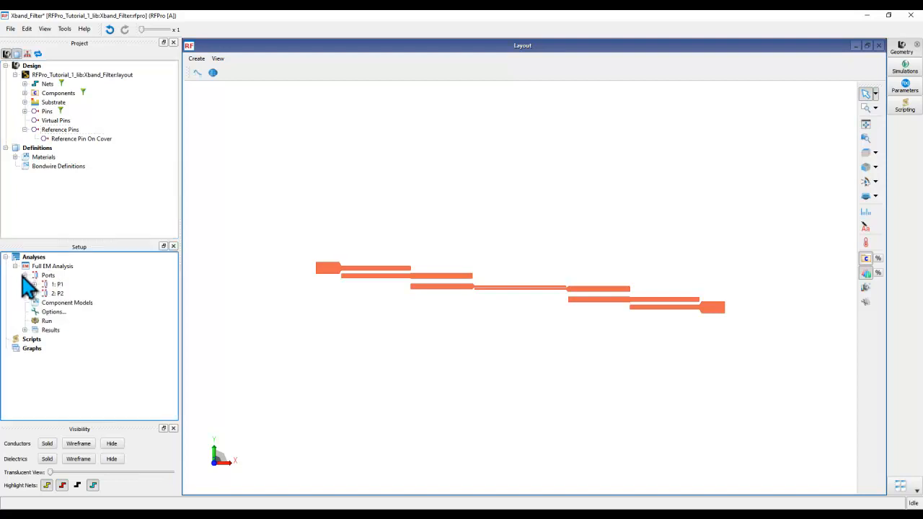
pyautogui.doubleClick(56, 313)
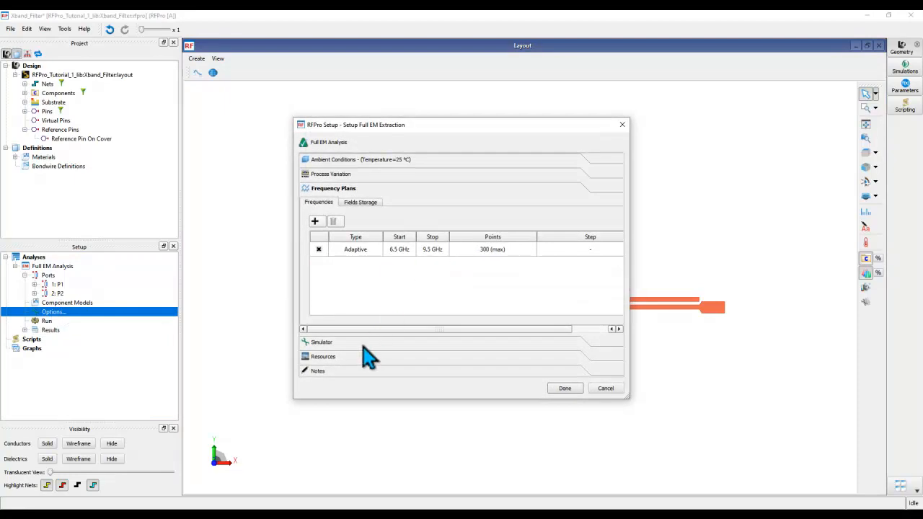
pyautogui.click(363, 344)
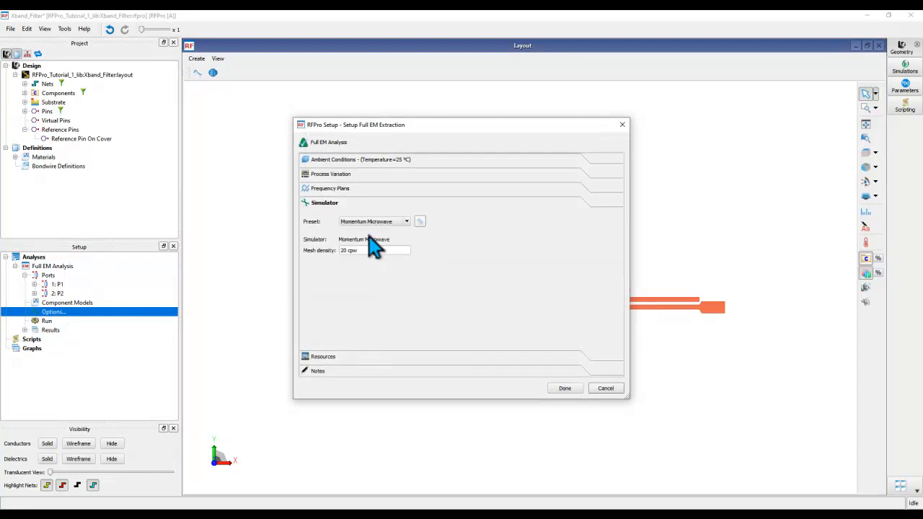
pyautogui.click(606, 389)
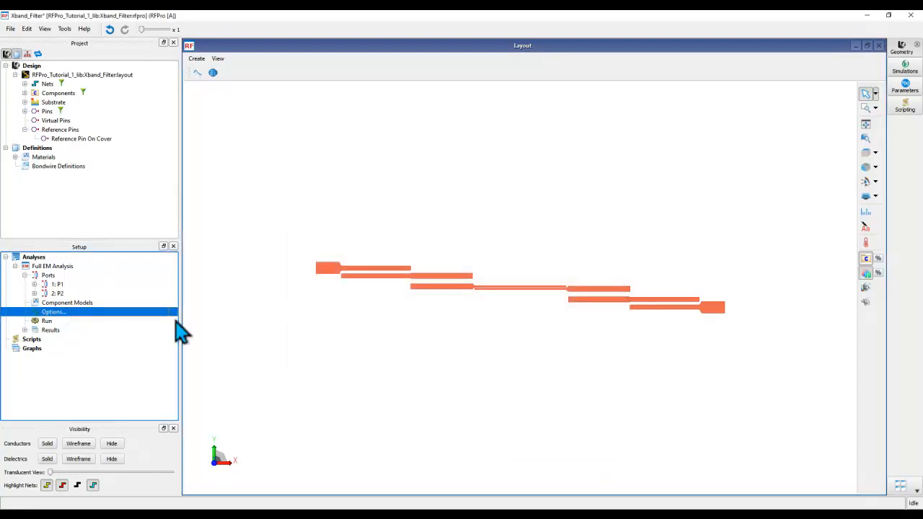
# Step: Duplicate Full EM Analysis with Copy > To Duplicate and name the copy FEM_Simulation
pyautogui.click(15, 267)
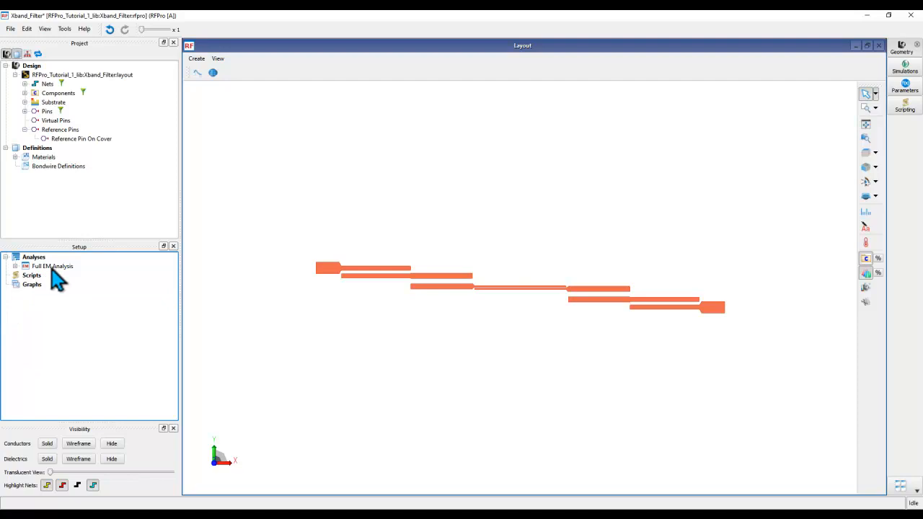
pyautogui.click(51, 267)
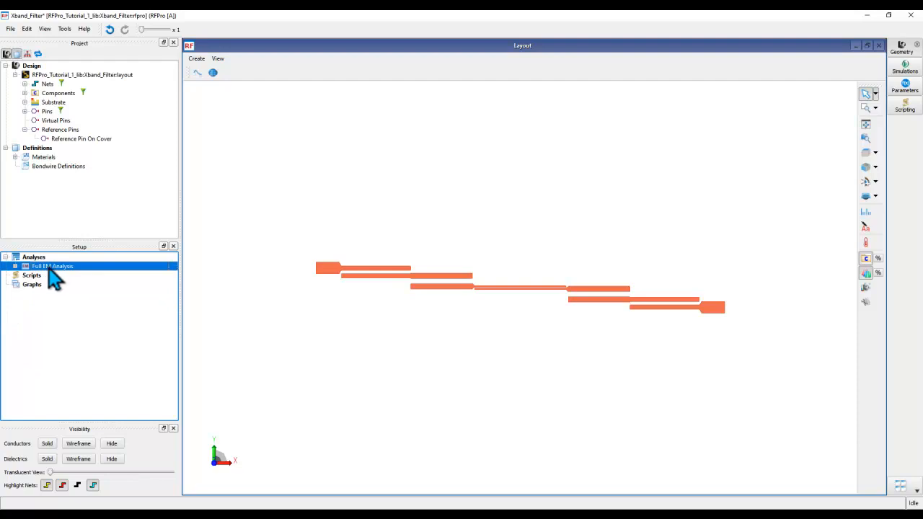
pyautogui.rightClick(55, 271)
pyautogui.moveTo(90, 296)
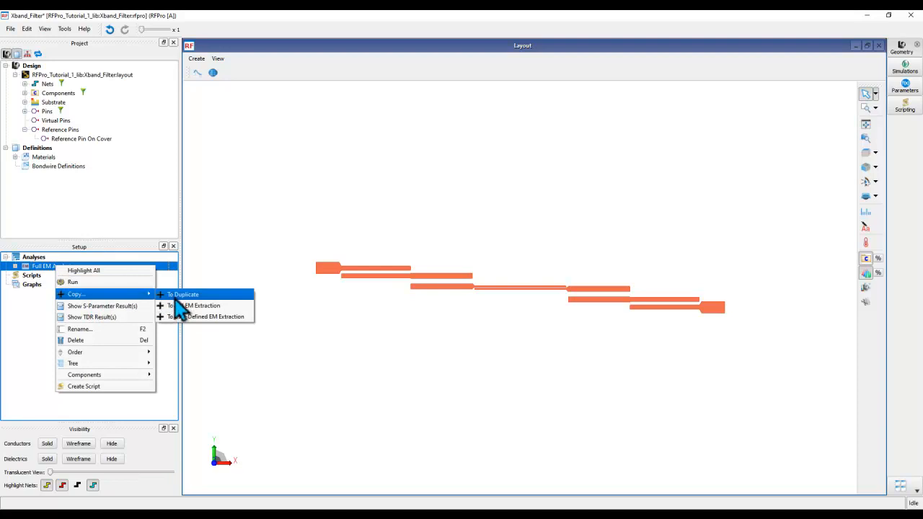
pyautogui.click(186, 297)
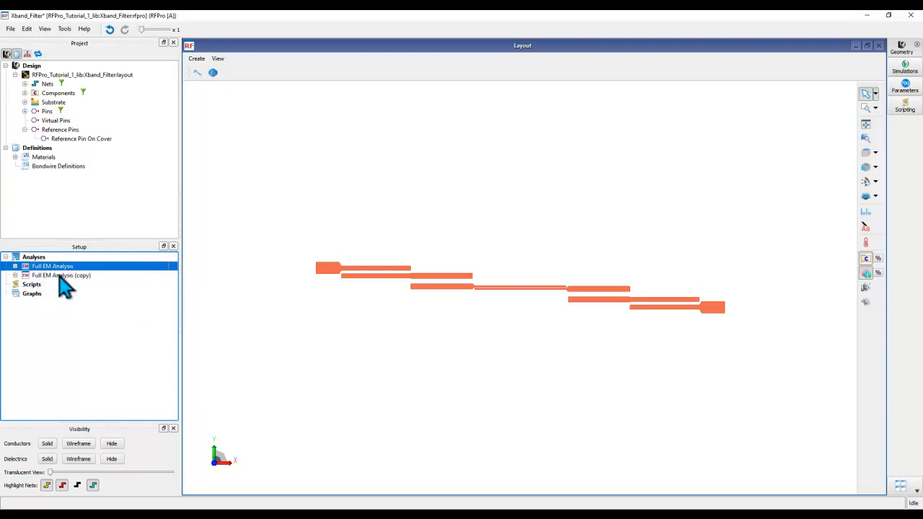
pyautogui.click(55, 277)
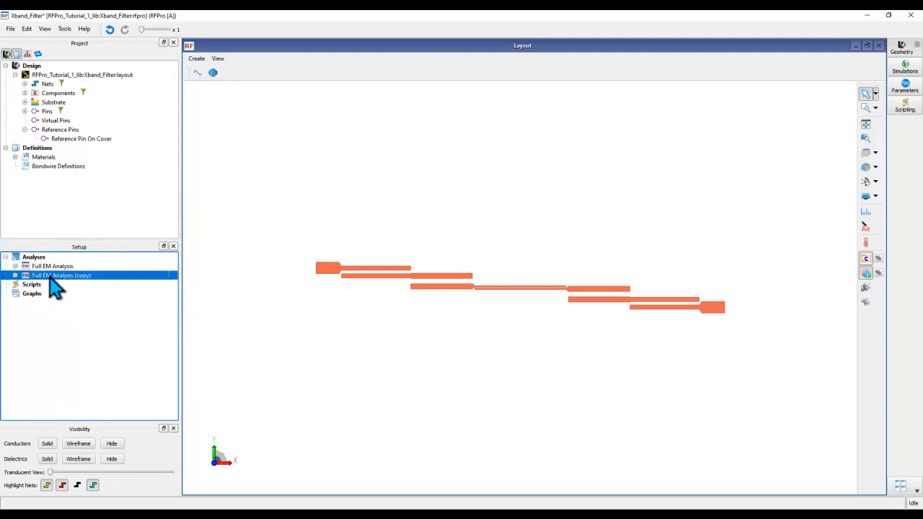
pyautogui.click(49, 276)
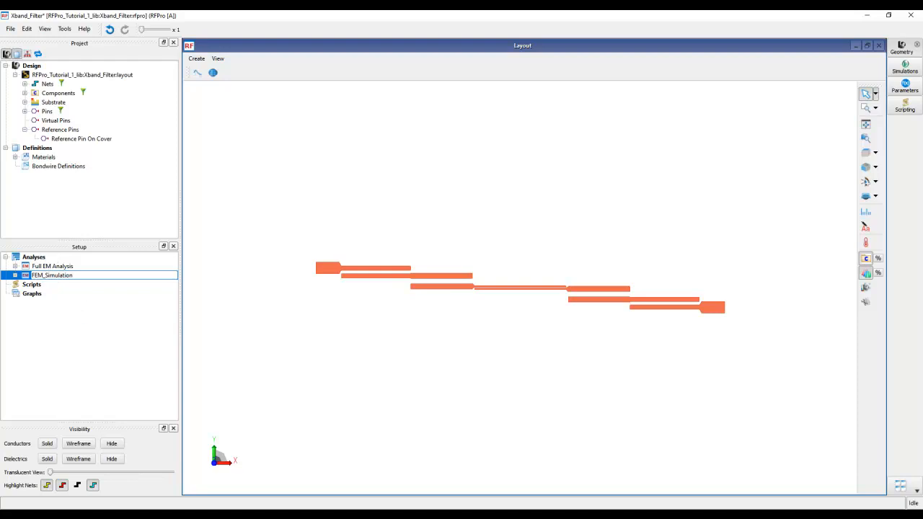
pyautogui.click(55, 327)
# Step: In FEM_Simulation's Options, change the Simulator preset from Momentum Microwave to FEM
pyautogui.click(15, 276)
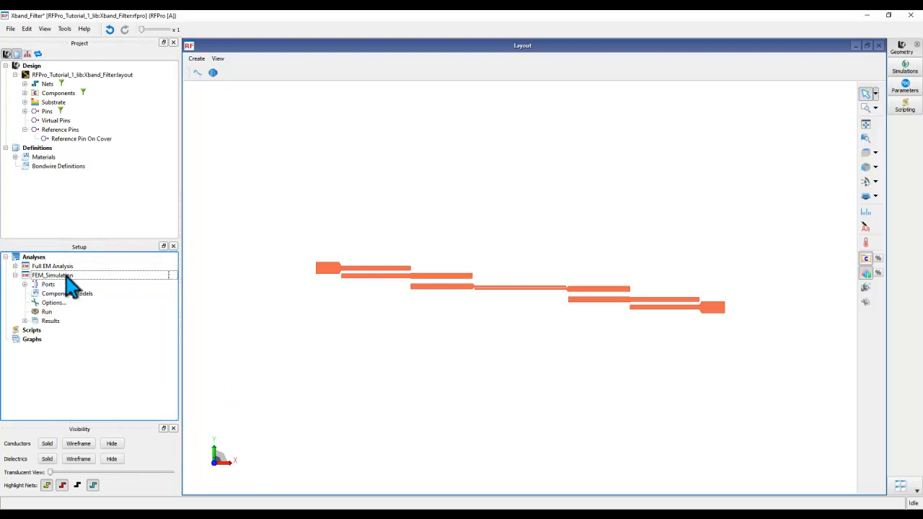
pyautogui.doubleClick(50, 303)
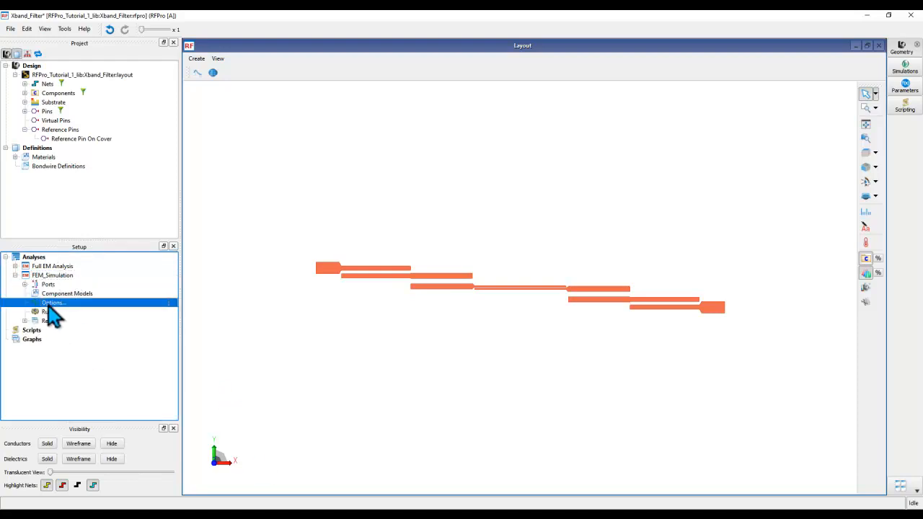
pyautogui.click(389, 343)
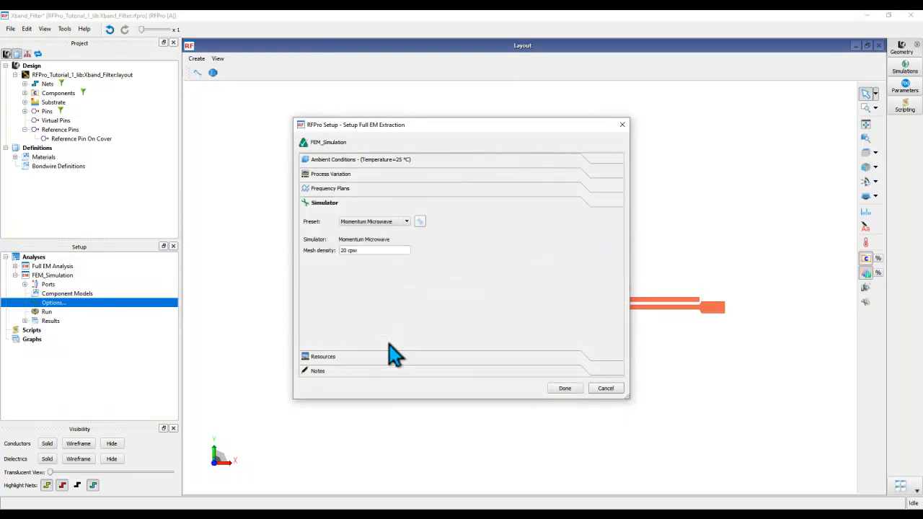
pyautogui.click(388, 222)
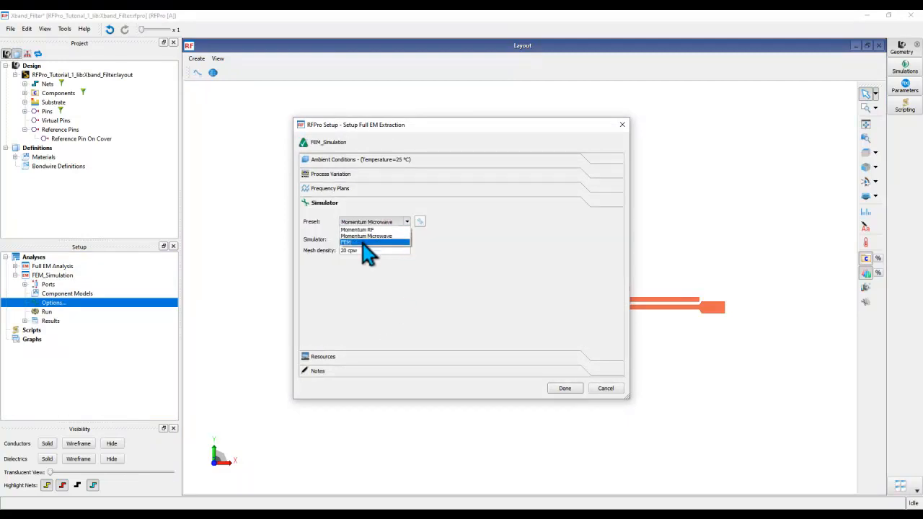
pyautogui.click(365, 243)
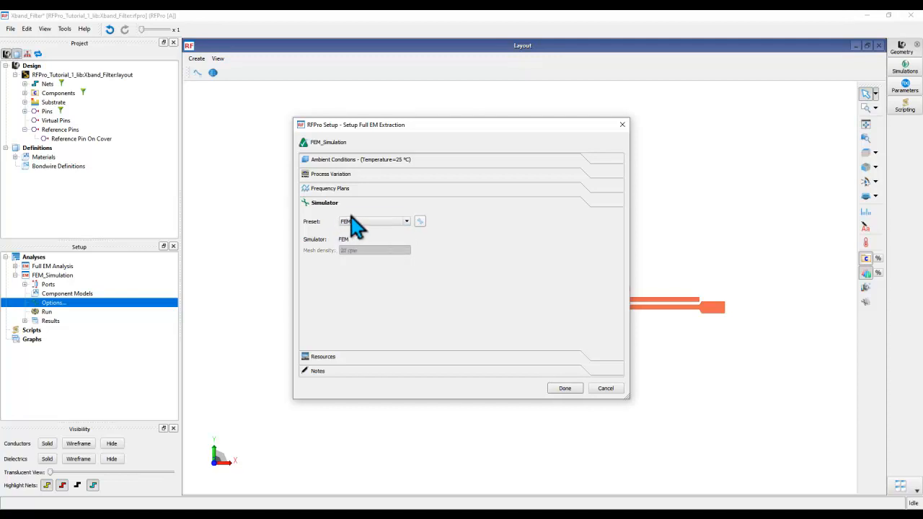
pyautogui.moveTo(397, 127); pyautogui.dragTo(454, 345)
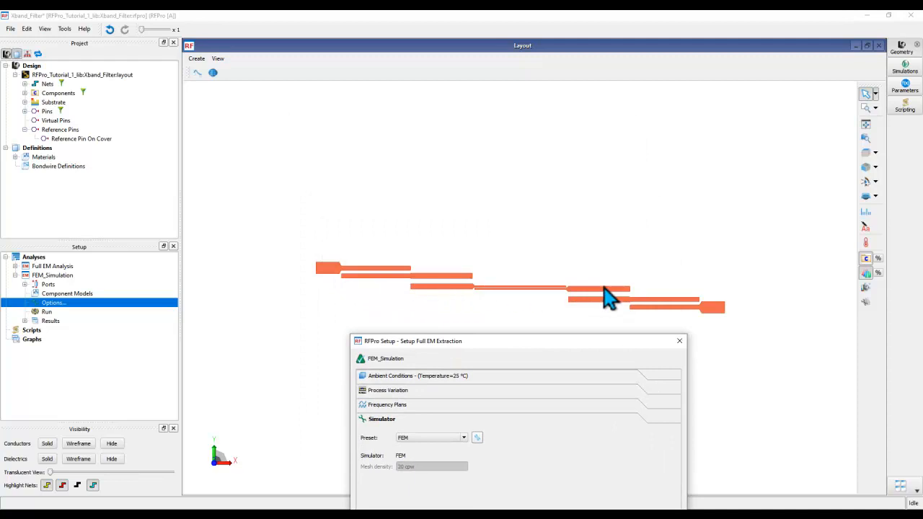
pyautogui.moveTo(588, 344); pyautogui.dragTo(421, 144)
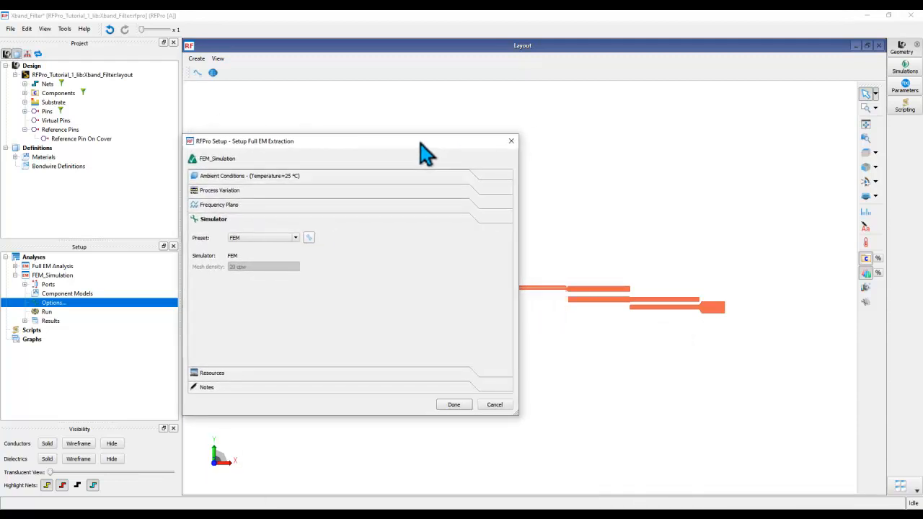
# Step: In the advanced FEM settings, set Conductor Edge Mesh Length to a custom 0.03 mm
pyautogui.click(308, 238)
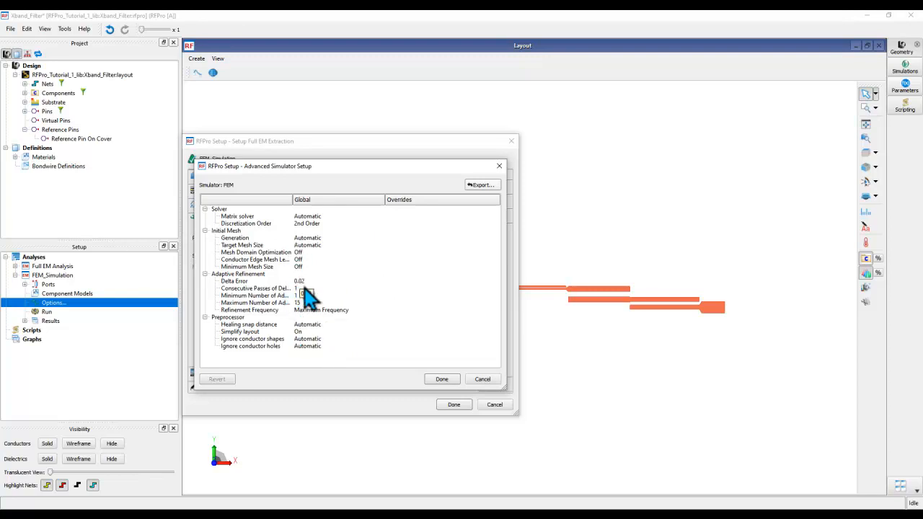
pyautogui.moveTo(293, 199); pyautogui.dragTo(328, 199)
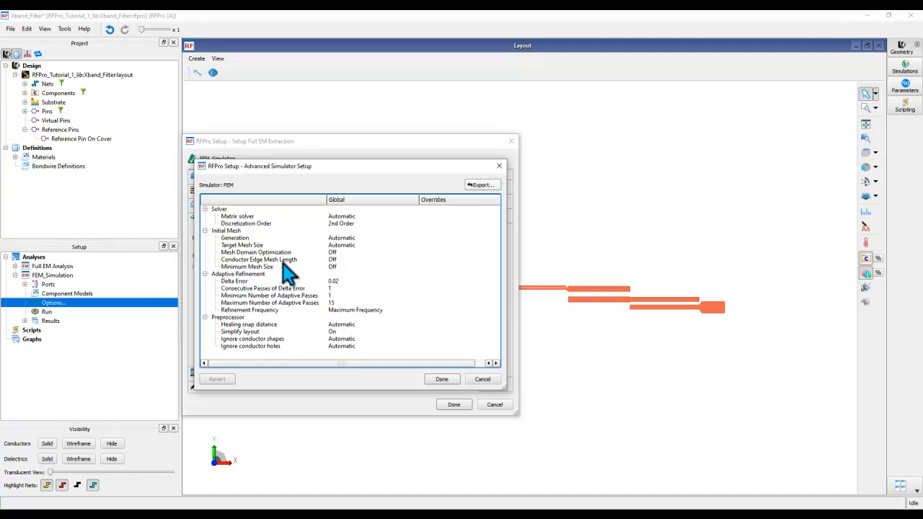
pyautogui.click(336, 259)
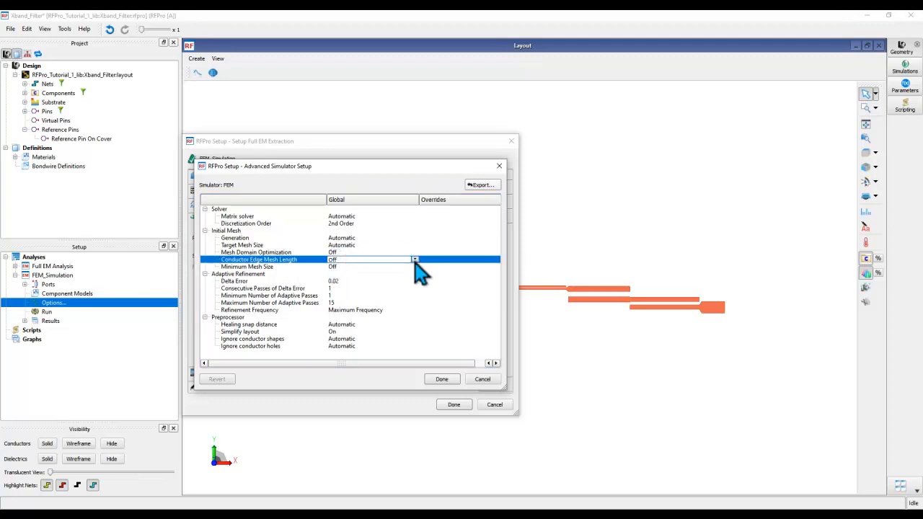
pyautogui.click(415, 259)
pyautogui.click(362, 289)
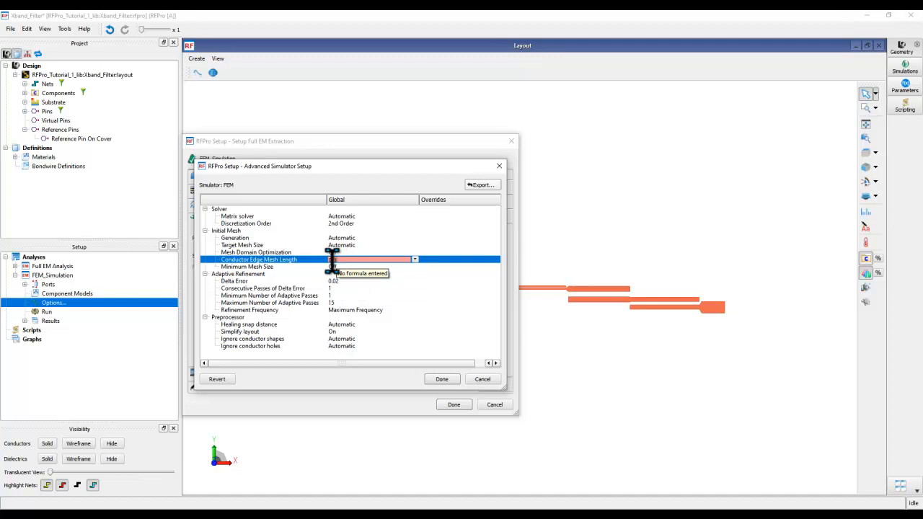
pyautogui.write('0.03 mm')
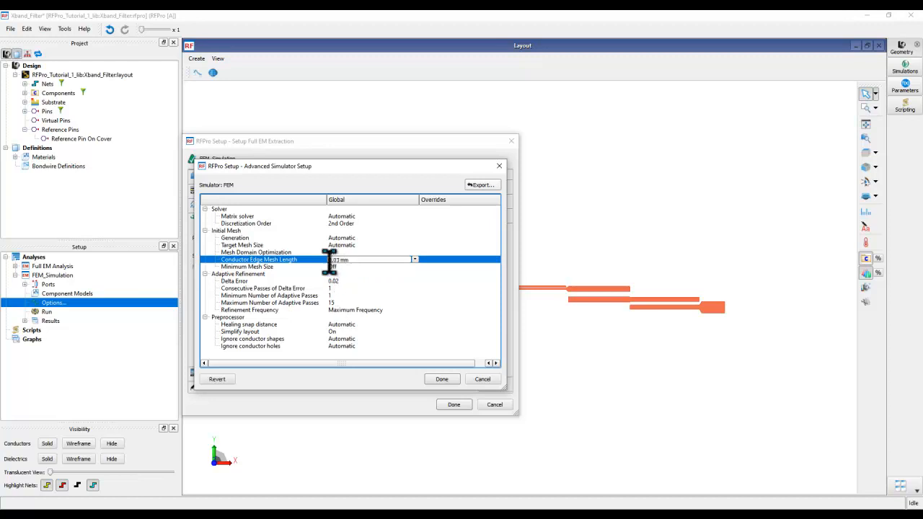
pyautogui.click(440, 379)
# Step: Close the setup and measure a filter line section (7.9342 mm) with the whole filter fitted in view
pyautogui.click(449, 405)
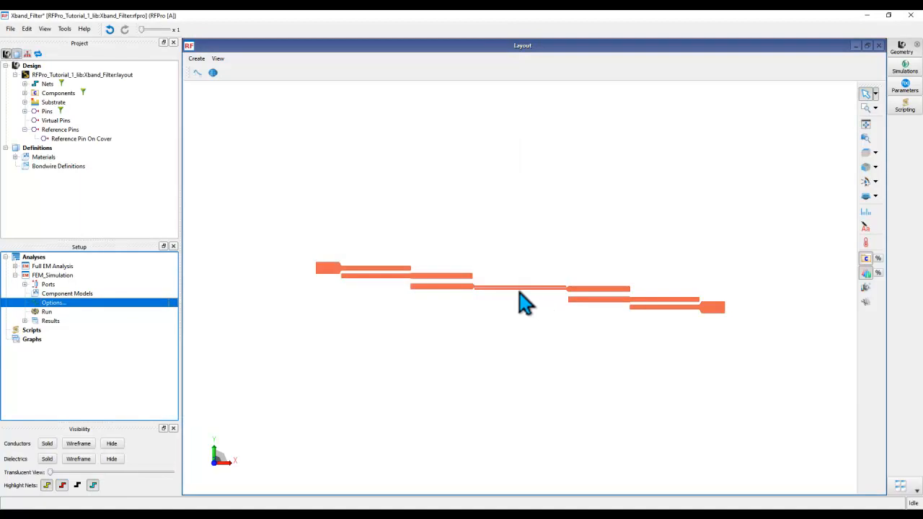
pyautogui.scroll(4, 565, 290)
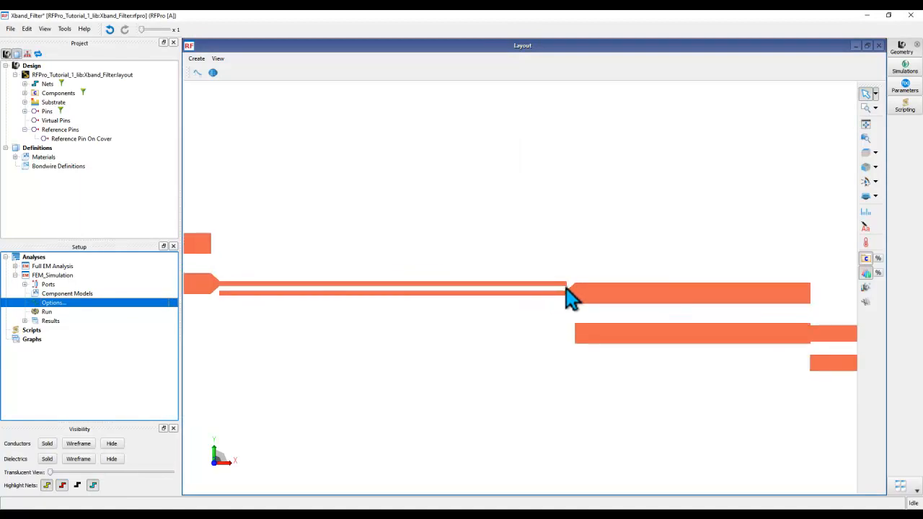
pyautogui.scroll(4, 566, 288)
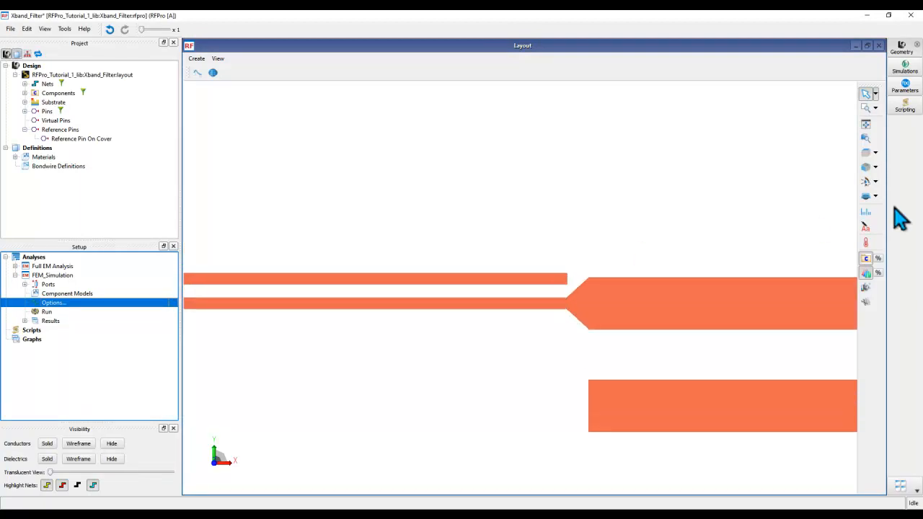
pyautogui.click(866, 212)
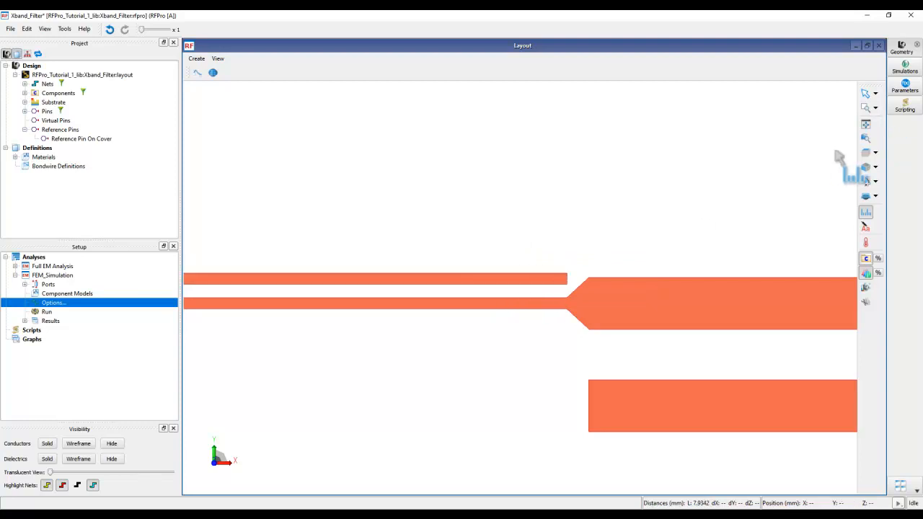
pyautogui.click(866, 124)
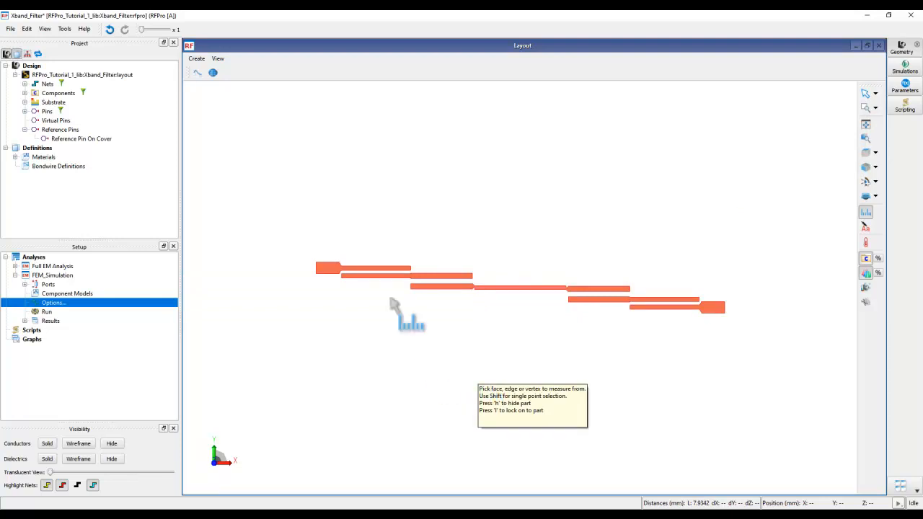
# Step: Reopen and close FEM_Simulation's Options, then launch its Run to start the FEM job
pyautogui.doubleClick(45, 303)
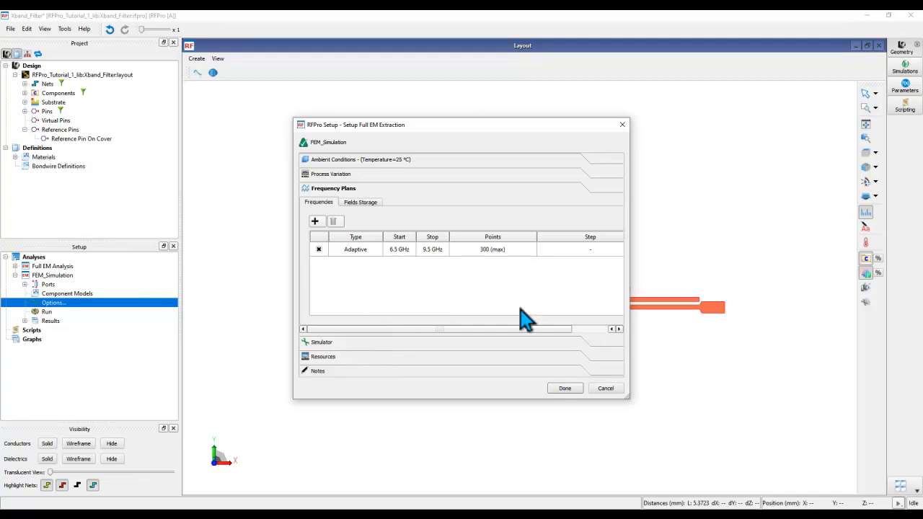
pyautogui.click(563, 389)
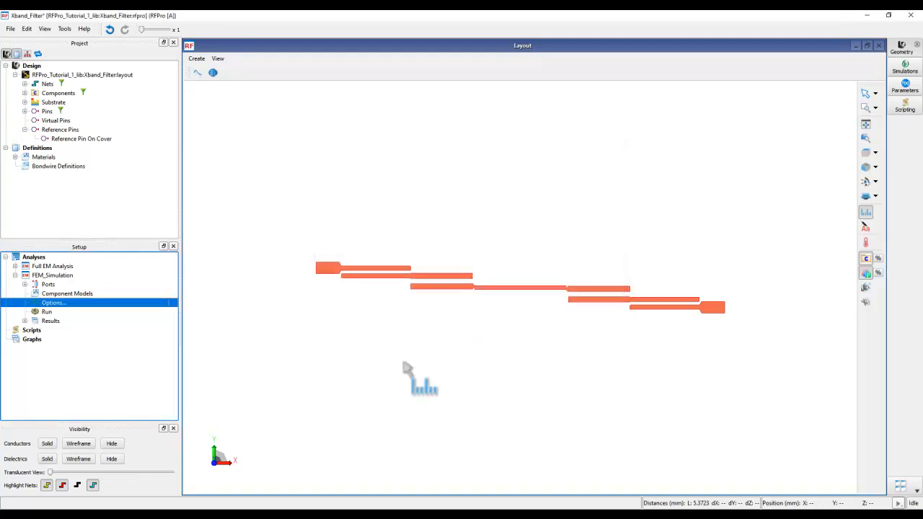
pyautogui.doubleClick(46, 312)
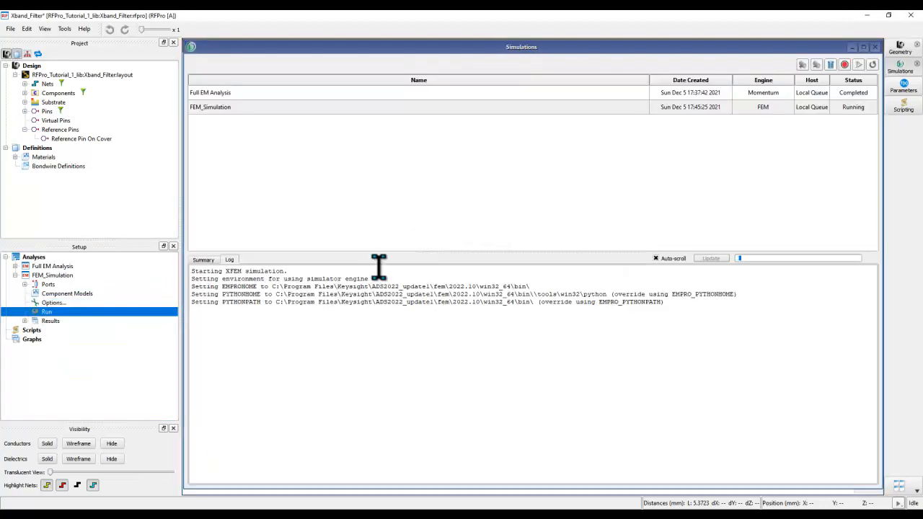
# Step: Check both run logs until FEM_Simulation completes, then expand its Results branch
pyautogui.click(218, 94)
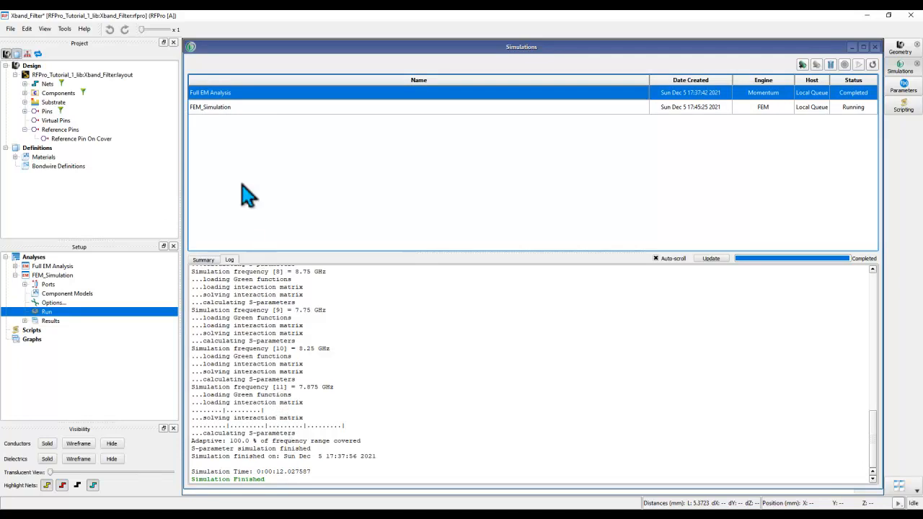
pyautogui.click(214, 110)
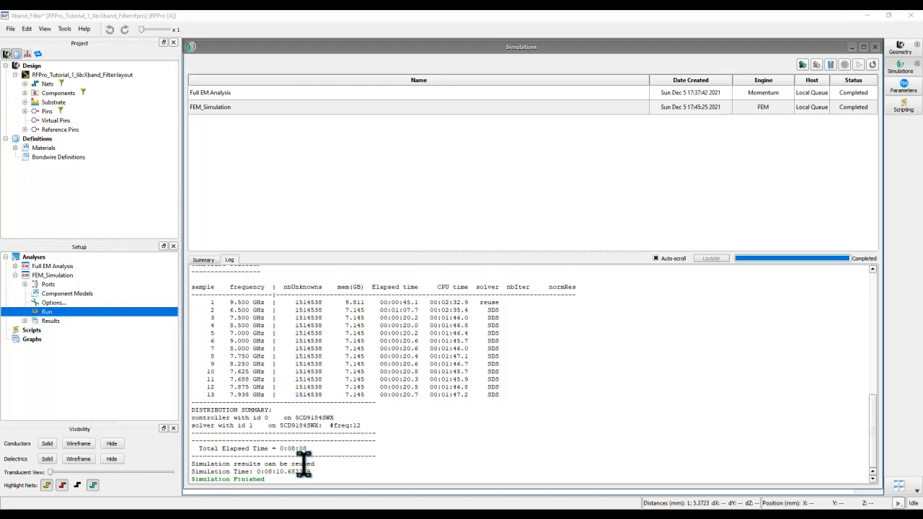
pyautogui.click(24, 321)
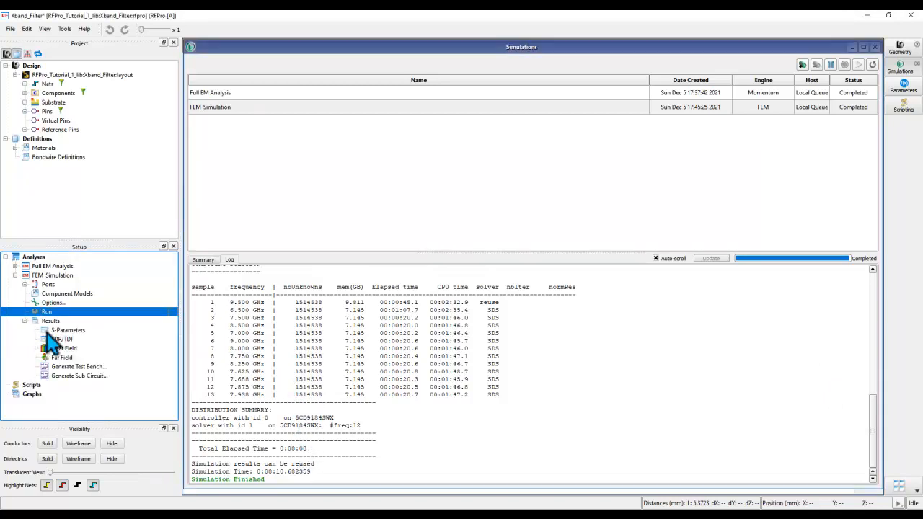
# Step: Open the FEM_Simulation S-parameter plot maximized, showing both S11 and S21
pyautogui.doubleClick(67, 330)
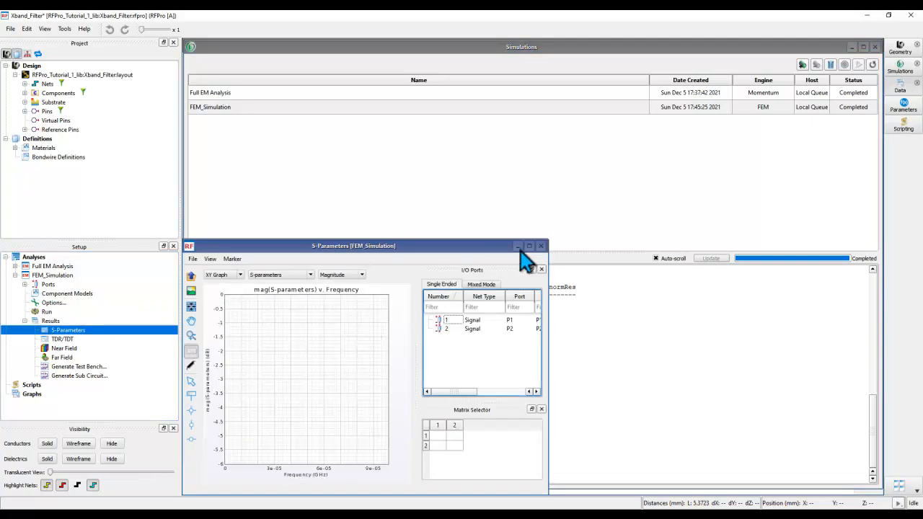
pyautogui.click(529, 246)
pyautogui.click(716, 356)
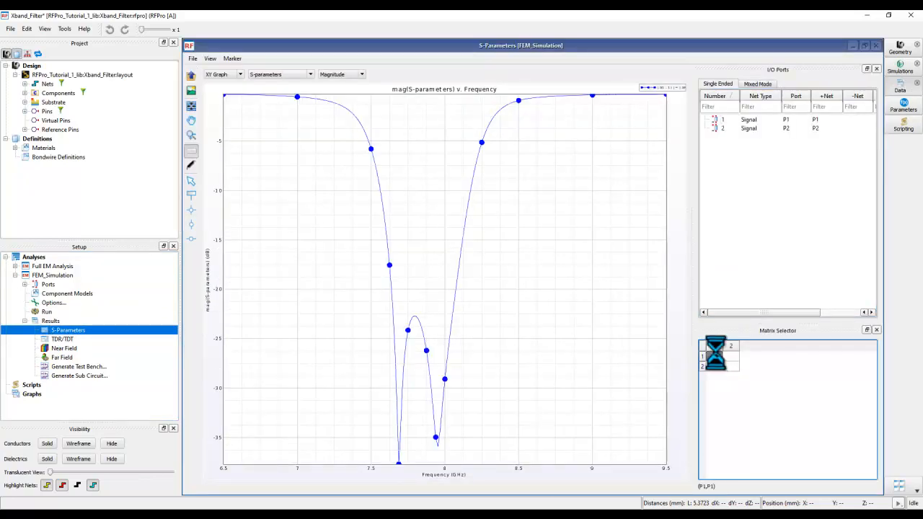
pyautogui.click(722, 358)
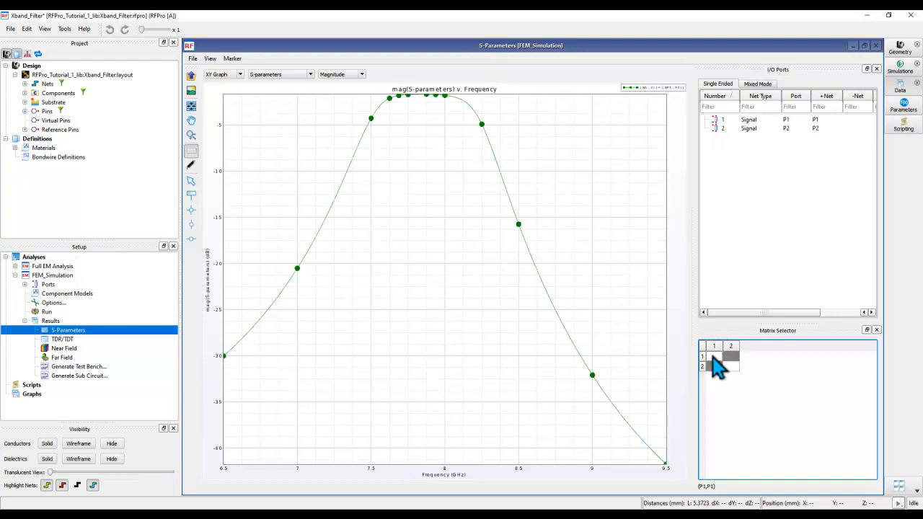
pyautogui.keyDown('ctrl'); pyautogui.click(713, 356); pyautogui.keyUp('ctrl')
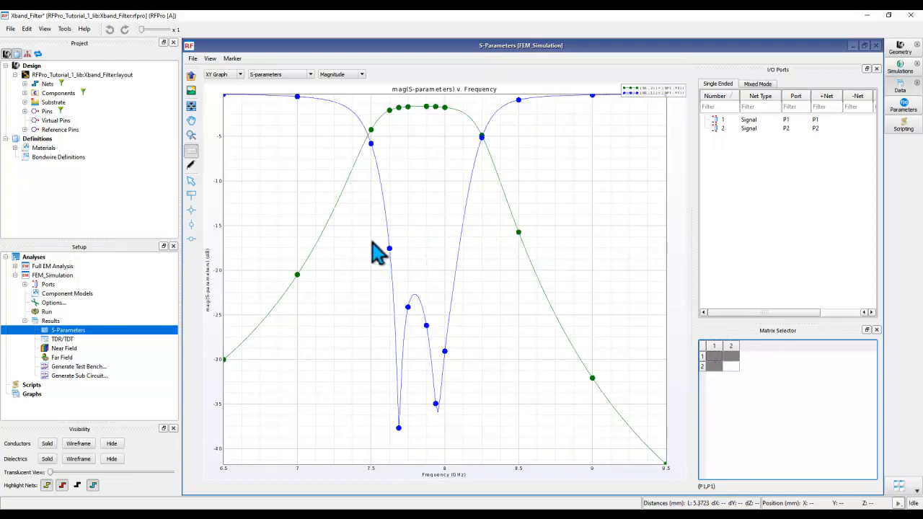
# Step: Open the Full EM Analysis S-parameter plot, then close both plots and the Simulations window
pyautogui.click(15, 266)
pyautogui.click(24, 313)
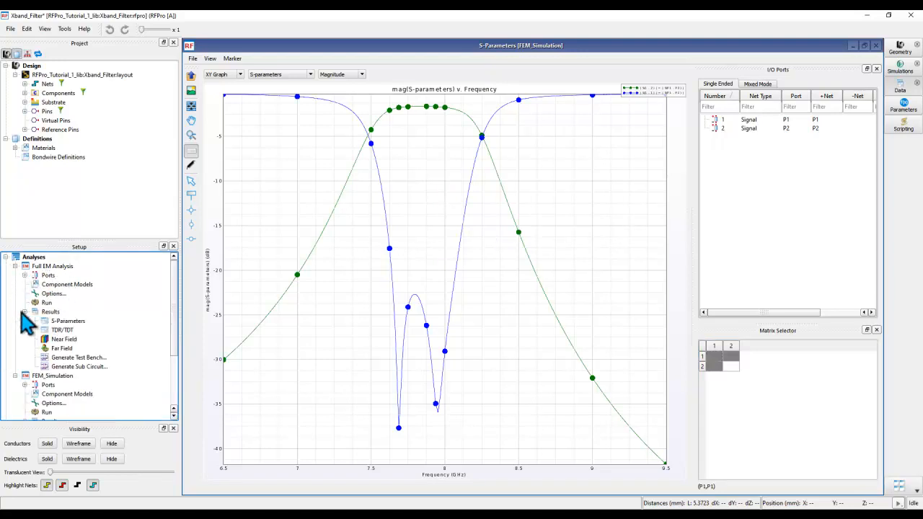
pyautogui.doubleClick(60, 321)
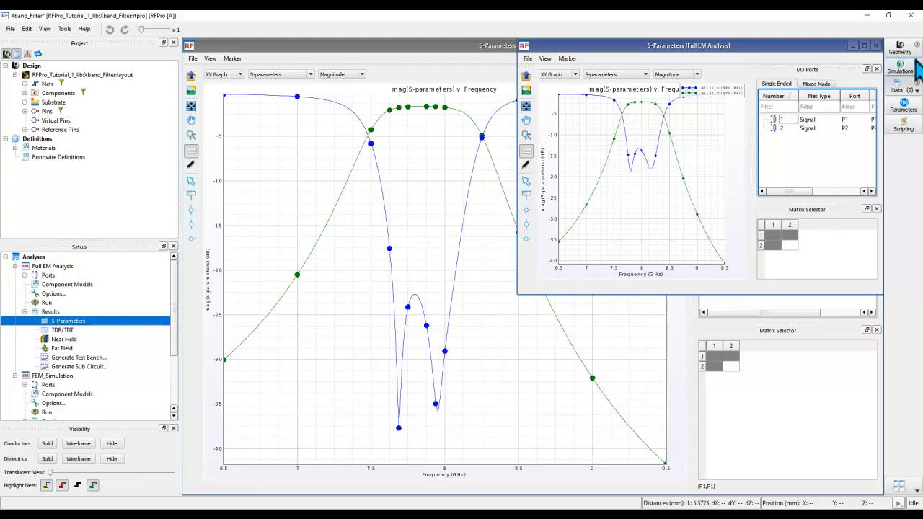
pyautogui.click(875, 45)
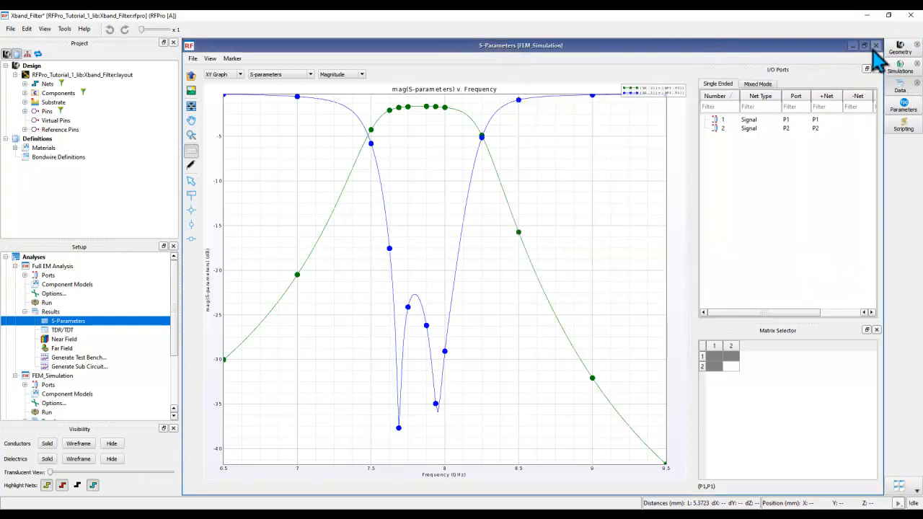
pyautogui.click(876, 45)
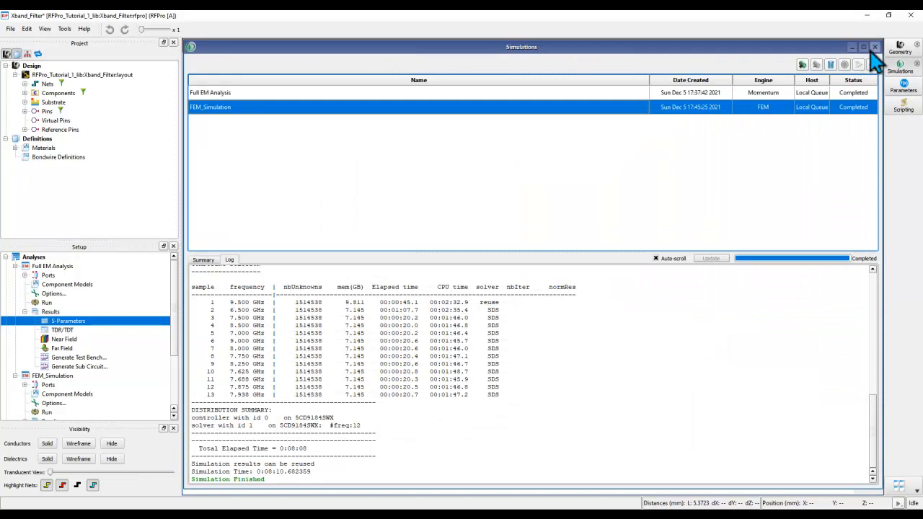
pyautogui.click(874, 47)
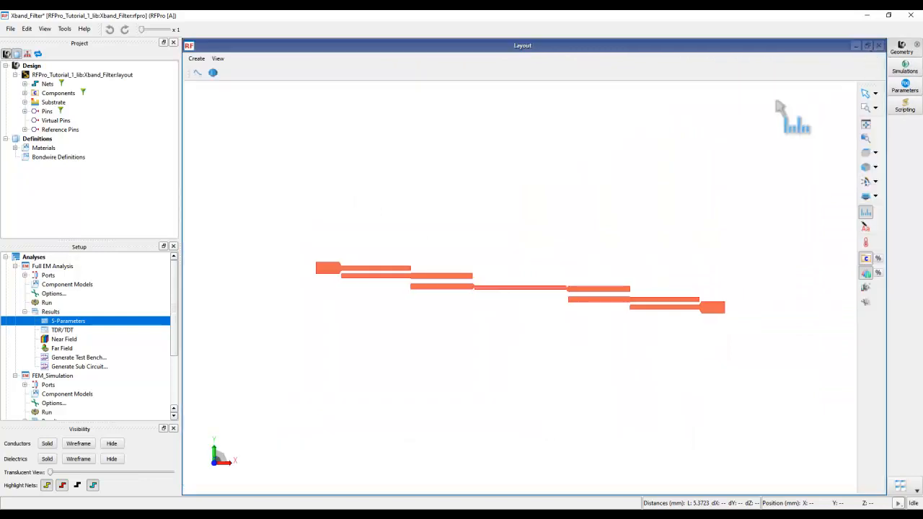
# Step: Collapse the Results and setup branches of both analyses in the tree
pyautogui.click(25, 312)
pyautogui.click(24, 330)
pyautogui.click(25, 329)
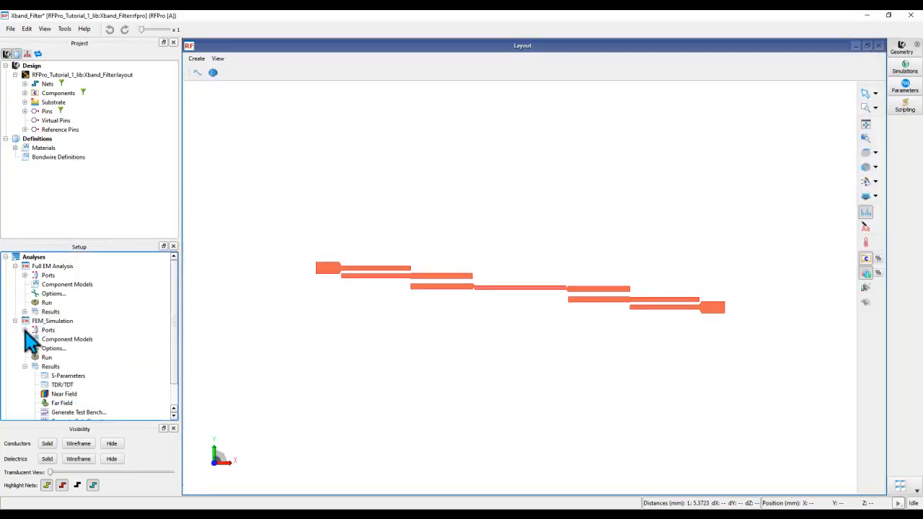
pyautogui.click(15, 321)
pyautogui.click(15, 266)
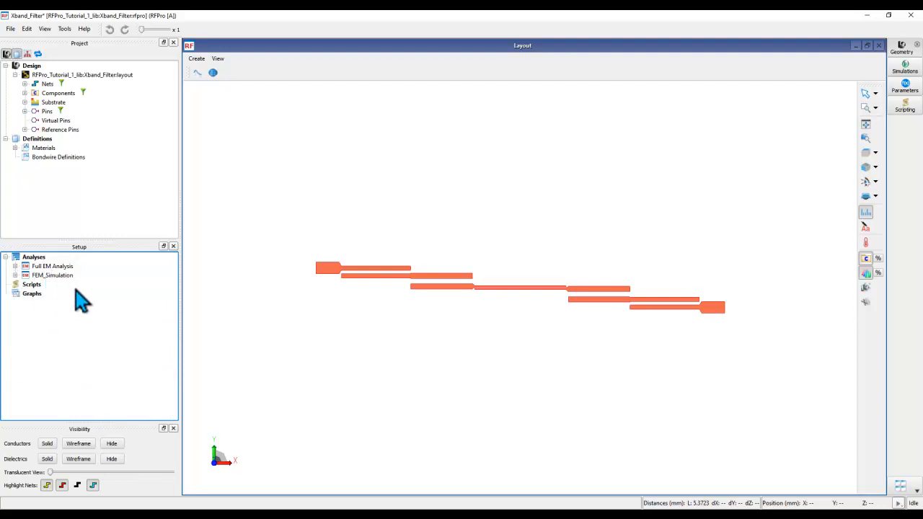
# Step: Show Full EM Analysis and FEM_Simulation S-parameters on one combined plot, maximized
pyautogui.click(58, 266)
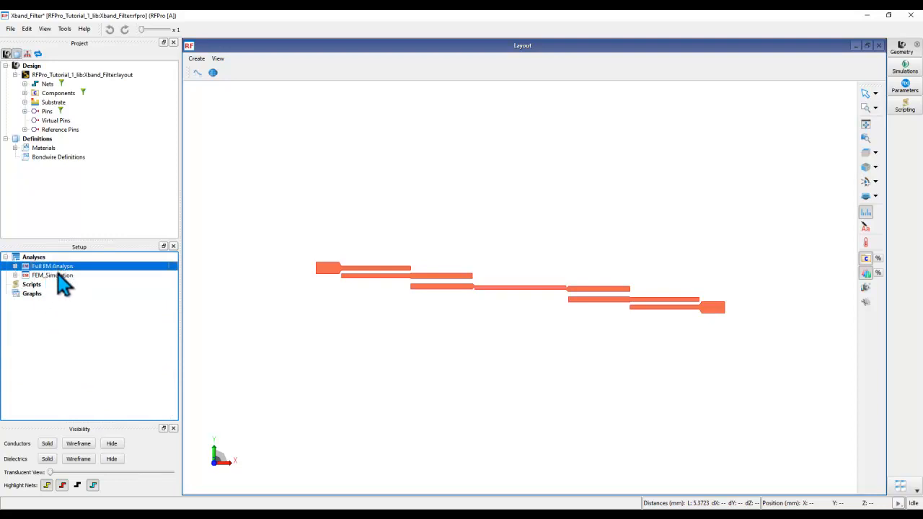
pyautogui.keyDown('shift'); pyautogui.click(60, 276); pyautogui.keyUp('shift')
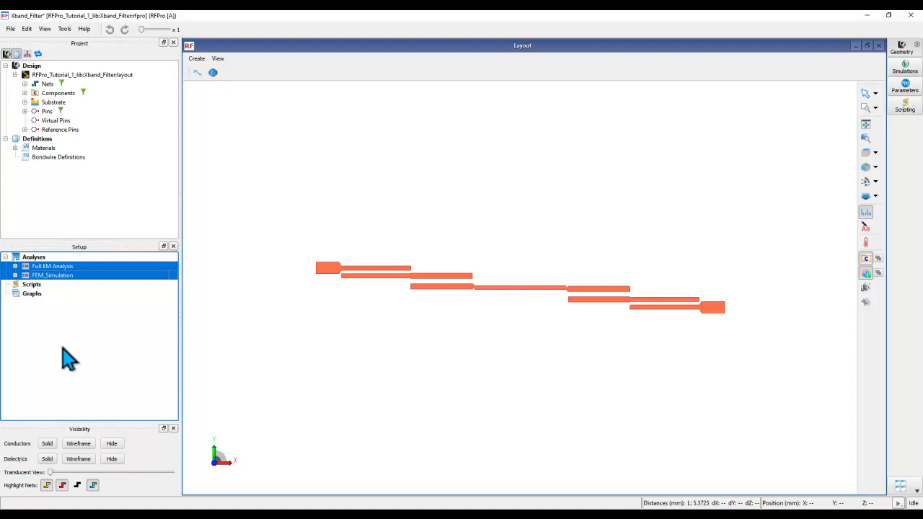
pyautogui.rightClick(51, 275)
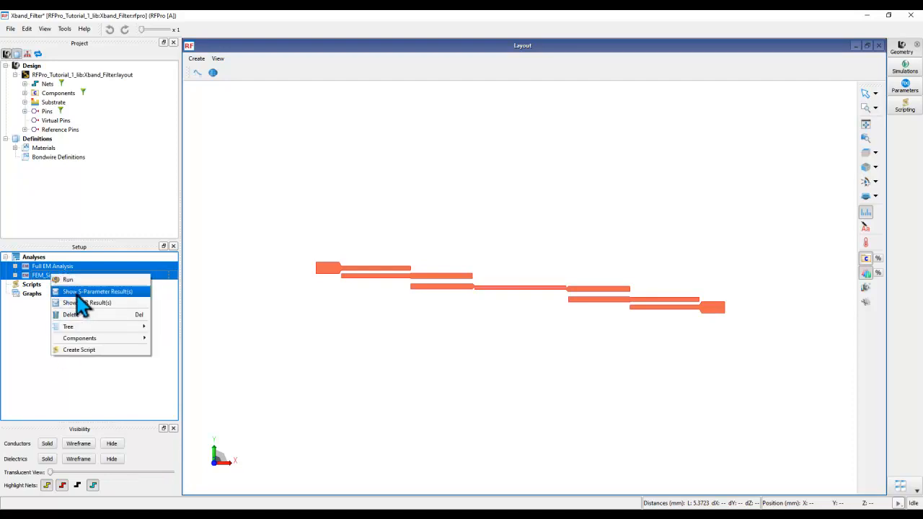
pyautogui.click(78, 292)
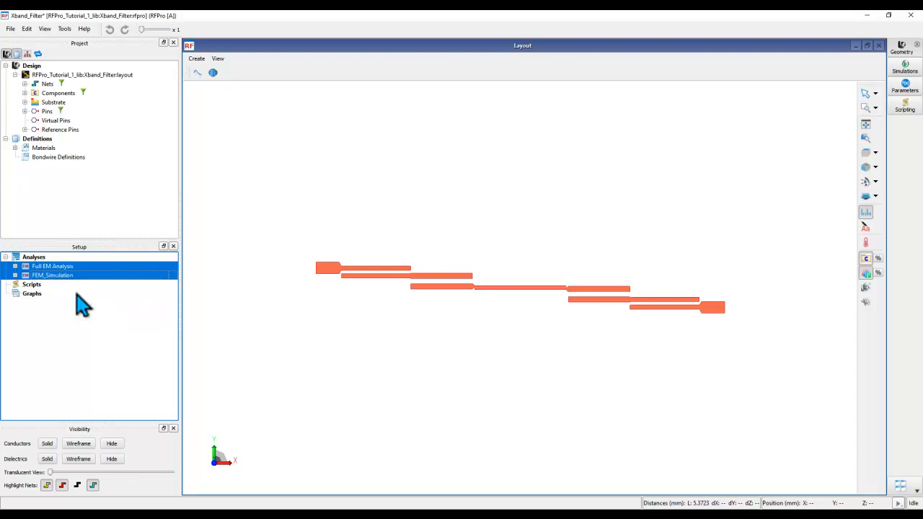
pyautogui.doubleClick(588, 159)
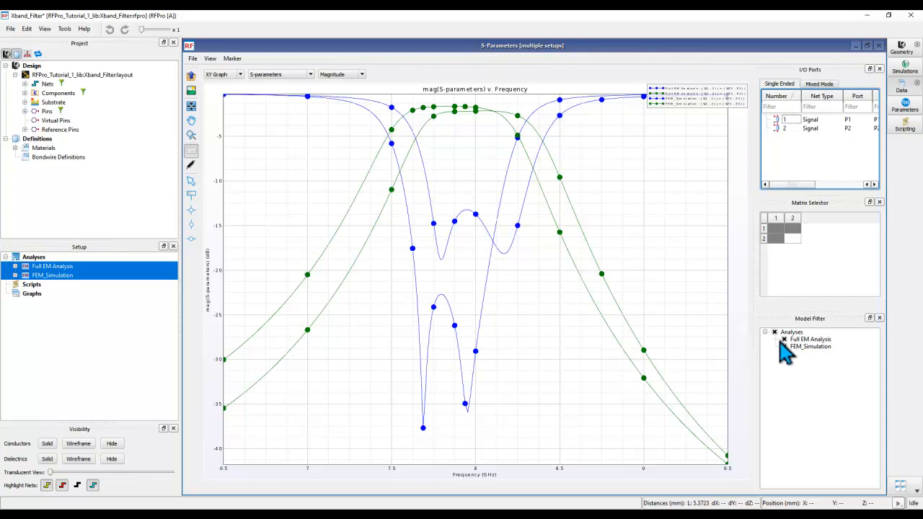
pyautogui.click(784, 340)
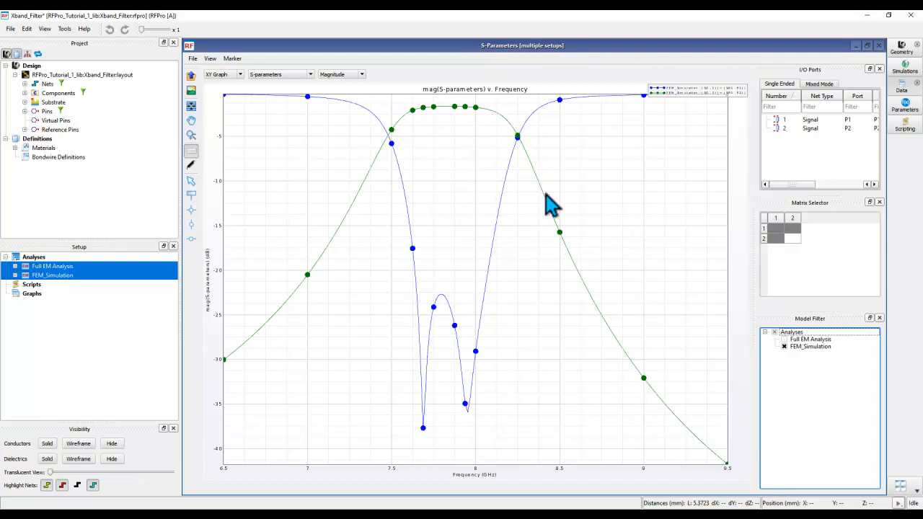
pyautogui.click(784, 340)
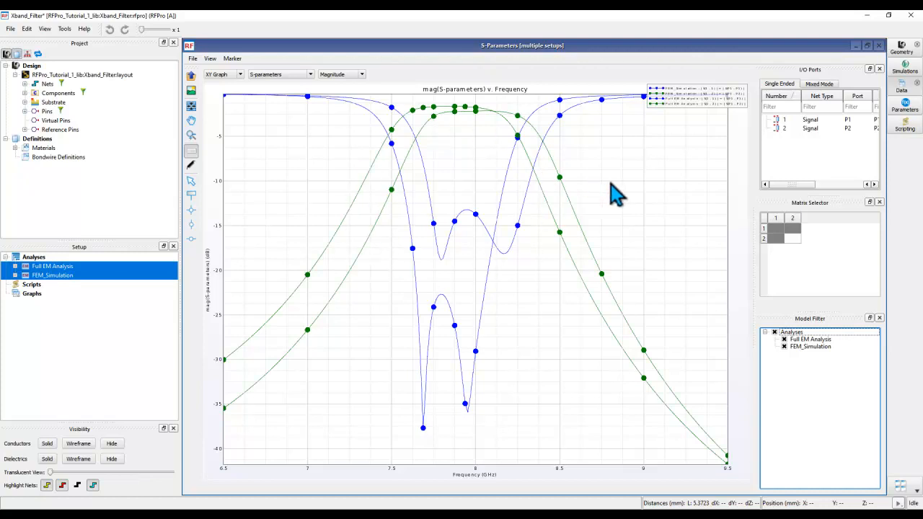
# Step: In Graph Properties' Plot settings, set the Full EM Analysis S(1,1) trace colour to Red
pyautogui.click(191, 167)
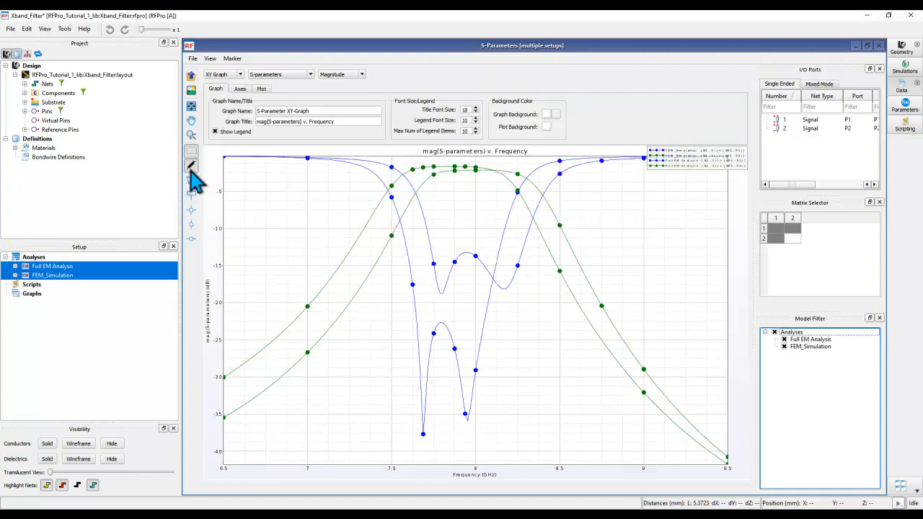
pyautogui.click(262, 90)
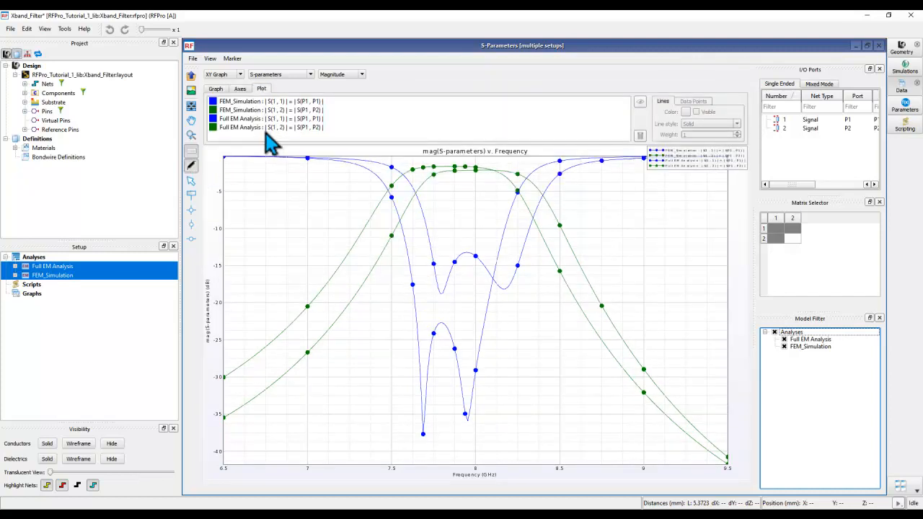
pyautogui.click(256, 120)
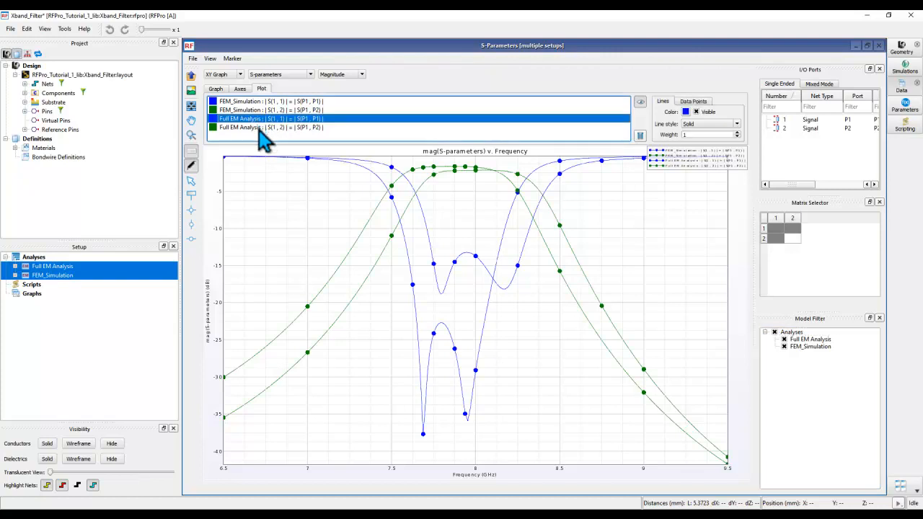
pyautogui.keyDown('shift'); pyautogui.click(256, 128); pyautogui.keyUp('shift')
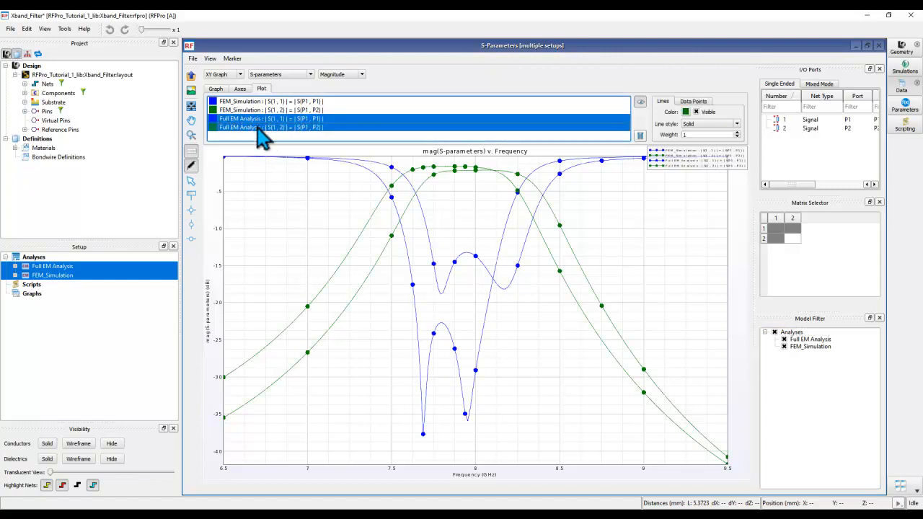
pyautogui.click(256, 120)
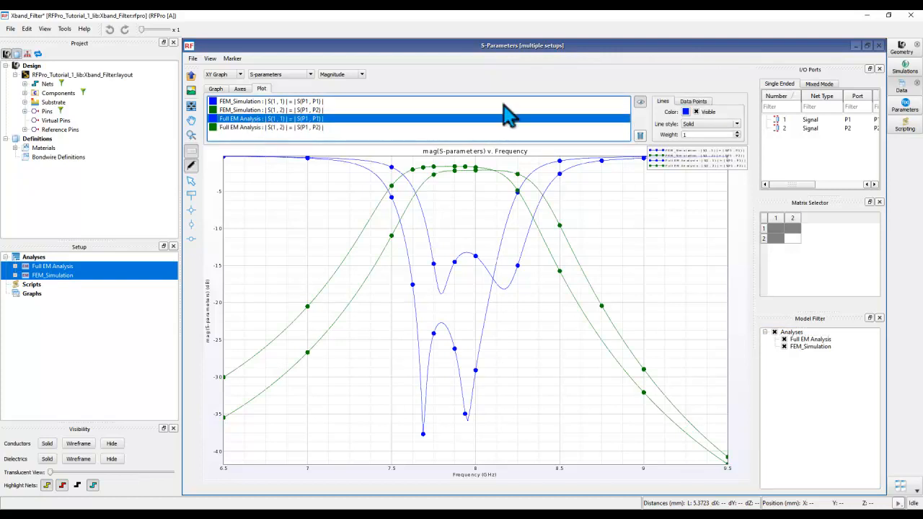
pyautogui.click(686, 112)
pyautogui.click(786, 166)
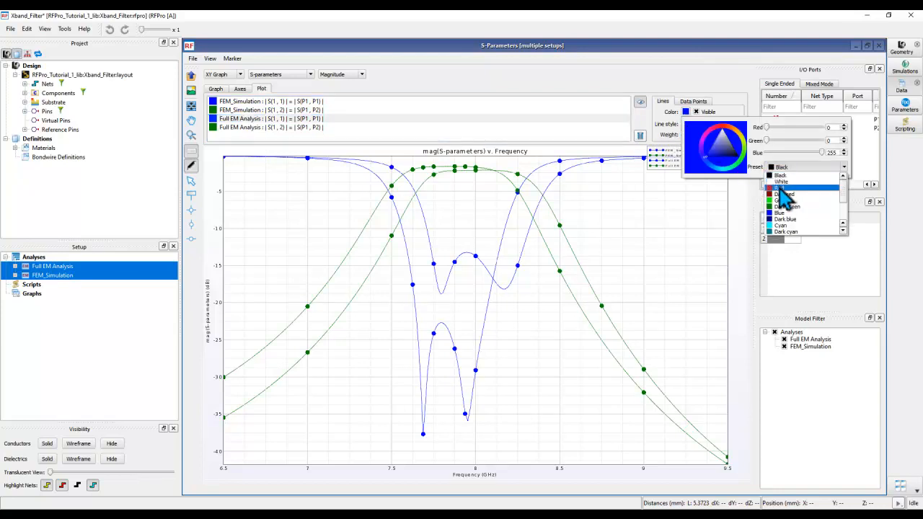
pyautogui.click(780, 188)
# Step: Set the Full EM Analysis S(1,2) trace colour to Red as well
pyautogui.click(302, 129)
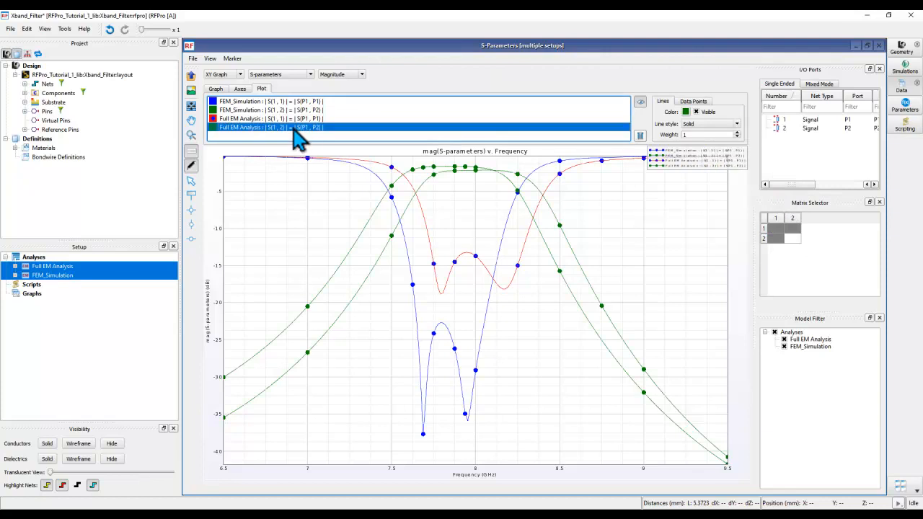
pyautogui.click(686, 111)
pyautogui.click(789, 167)
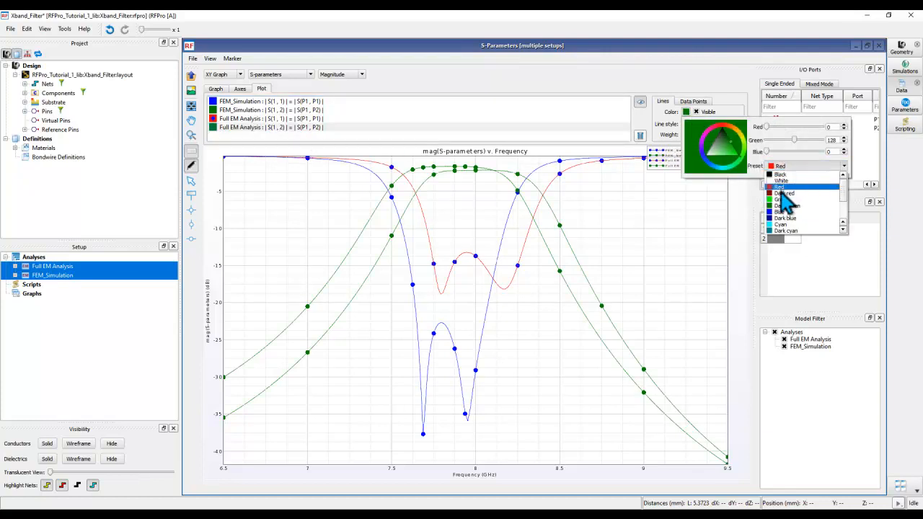
pyautogui.click(783, 187)
pyautogui.click(657, 109)
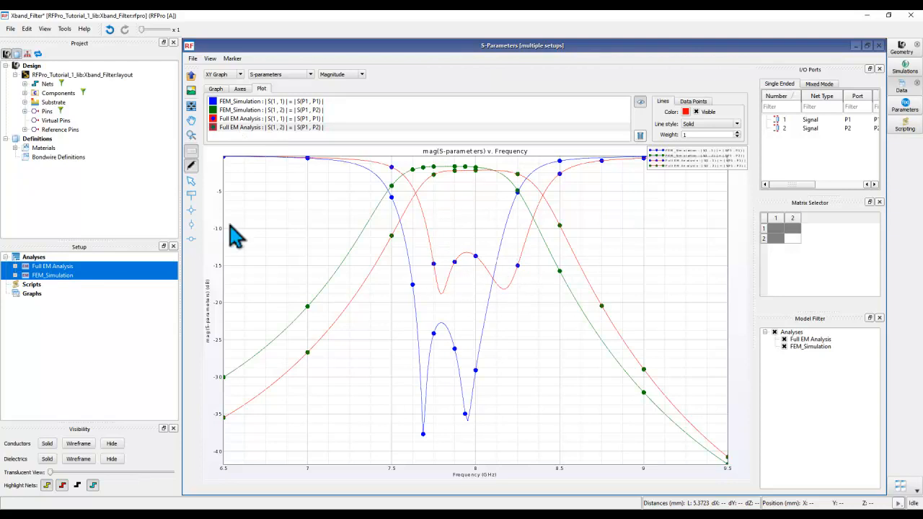
# Step: Hide the Graph Properties editor so the full combined plot with red Full EM curves shows
pyautogui.click(191, 168)
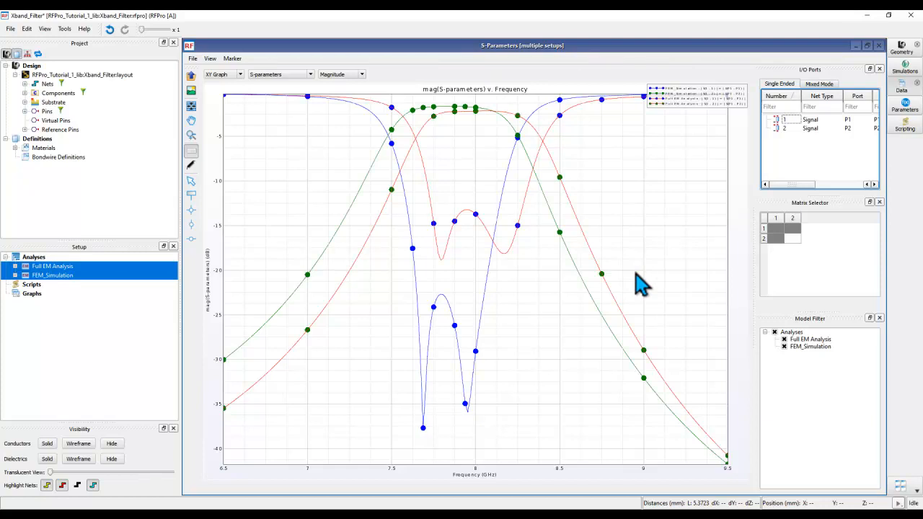
pyautogui.click(514, 389)
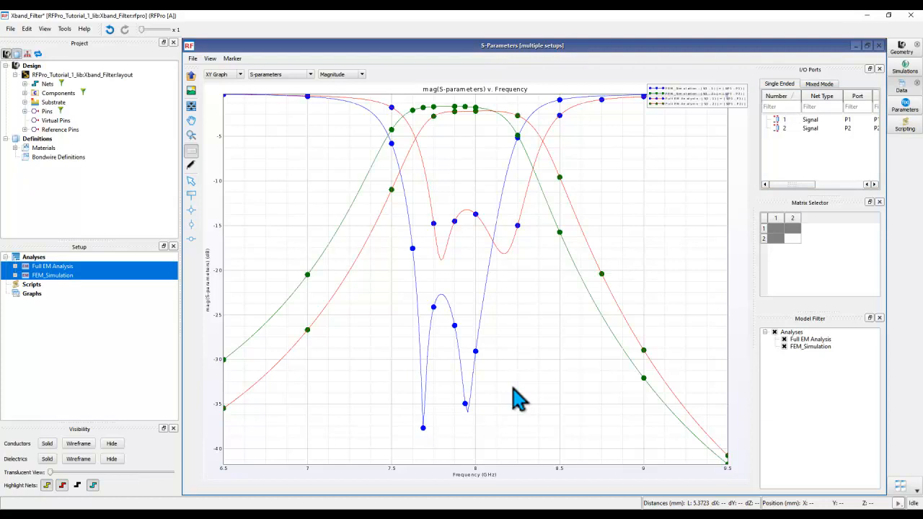